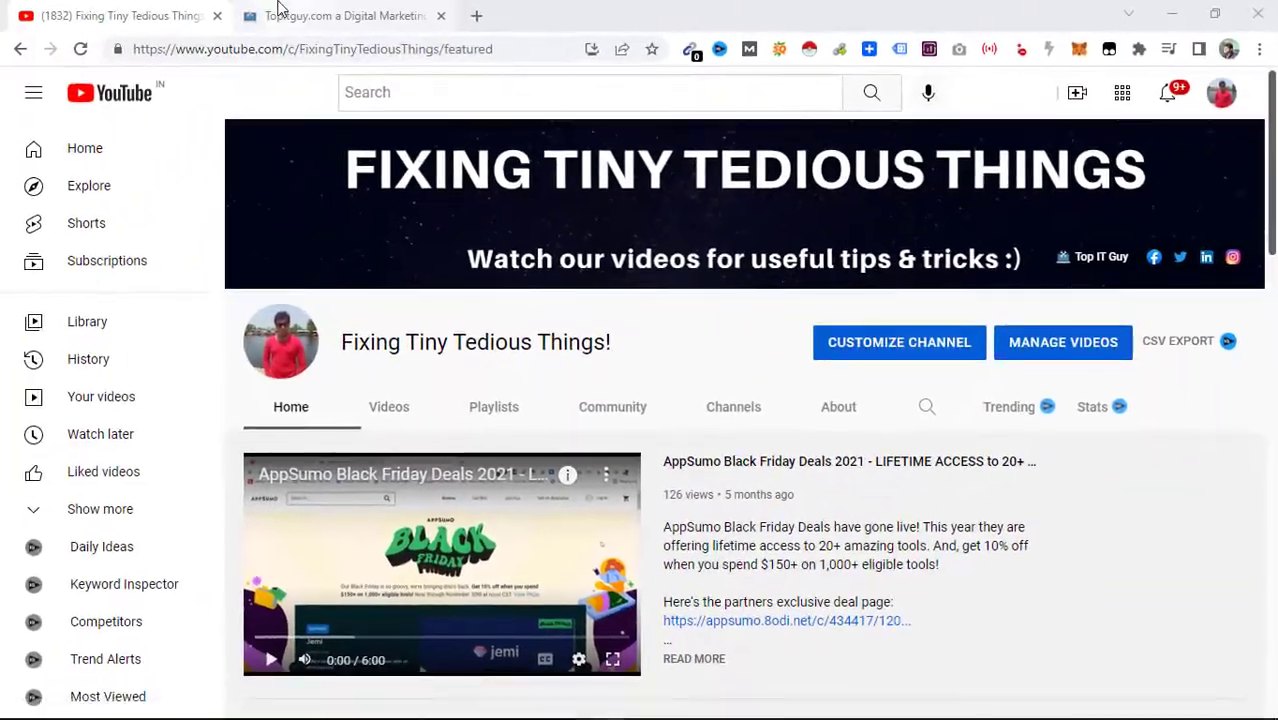
# - Switch from the YouTube channel page to the Topitguy.com tab
pyautogui.click(86, 10)
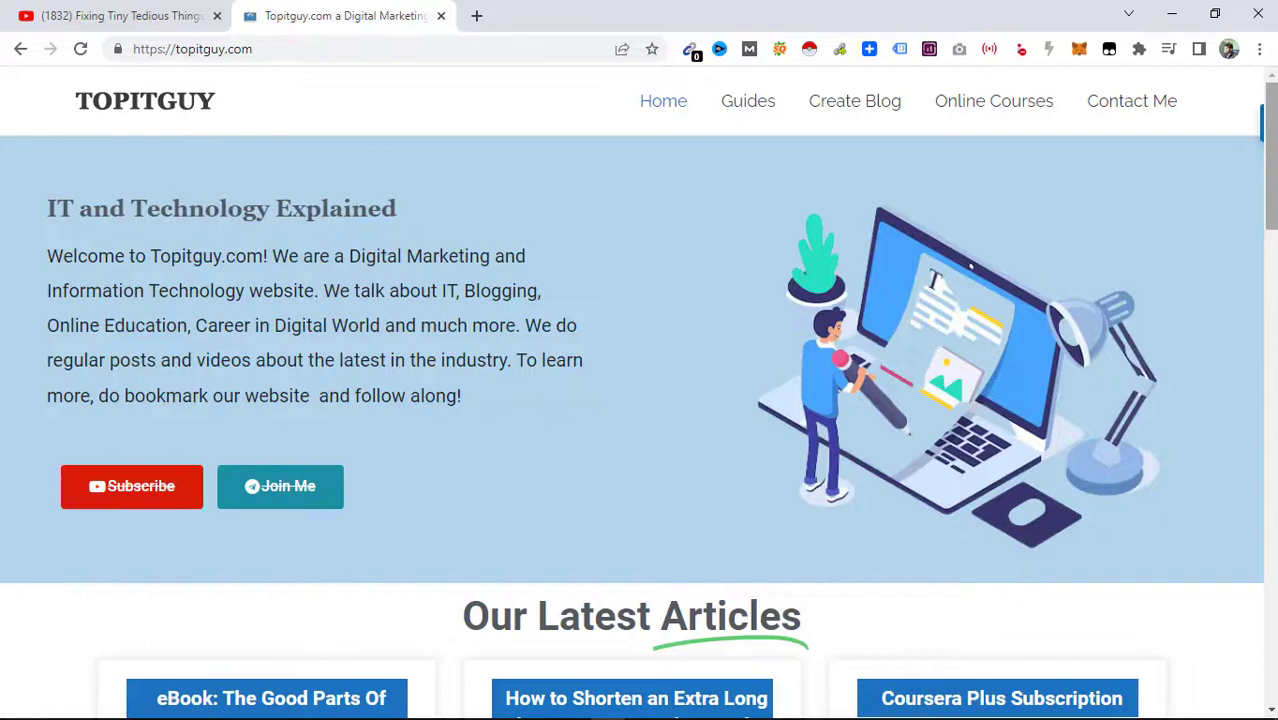
# - Scroll the Topitguy homepage down to the three posts under Our Latest Articles
pyautogui.scroll(-3, 1273, 210)
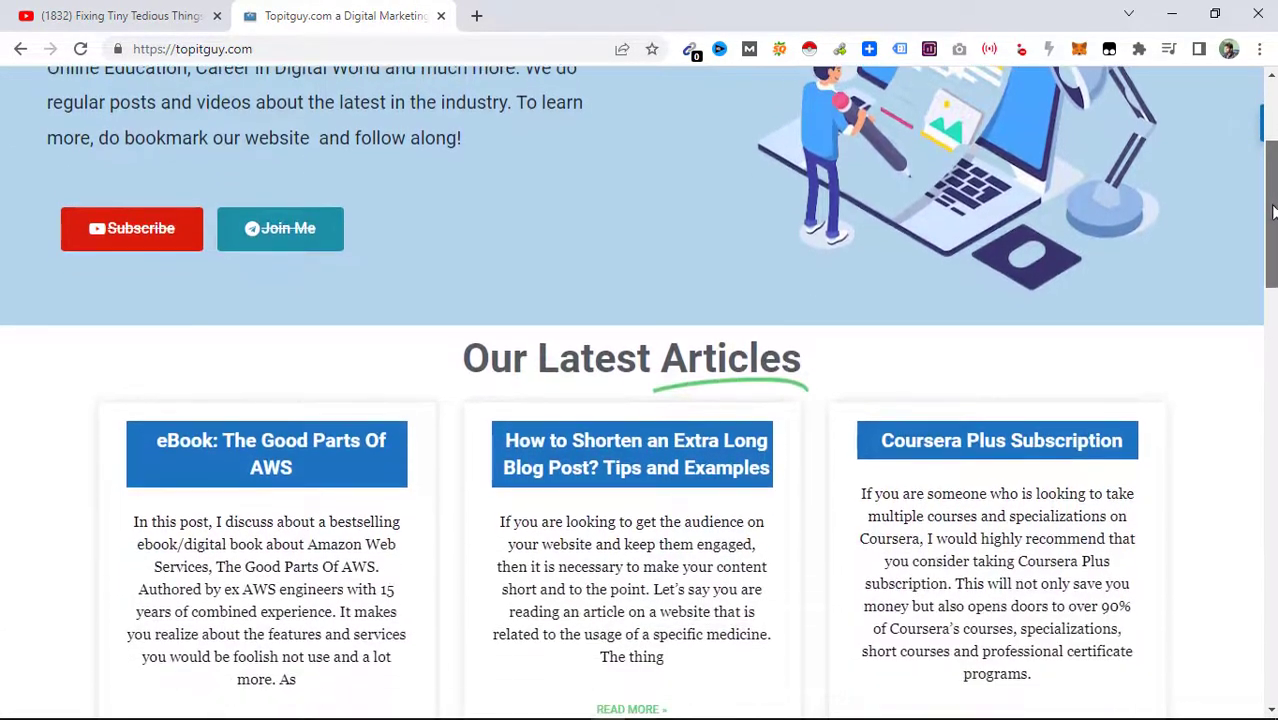
pyautogui.moveTo(1273, 210); pyautogui.dragTo(1273, 244)
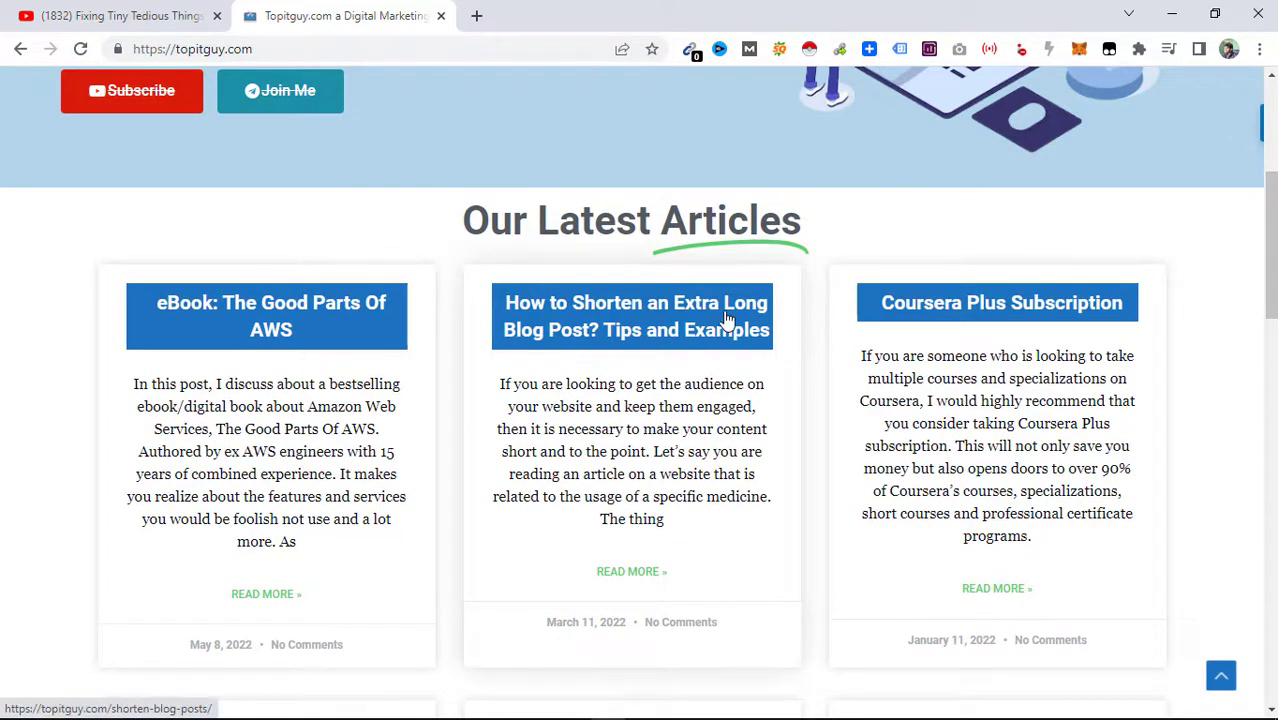
# - Open the 'eBook: The Good Parts Of AWS' article and briefly highlight its copies-sold sentence
pyautogui.click(280, 316)
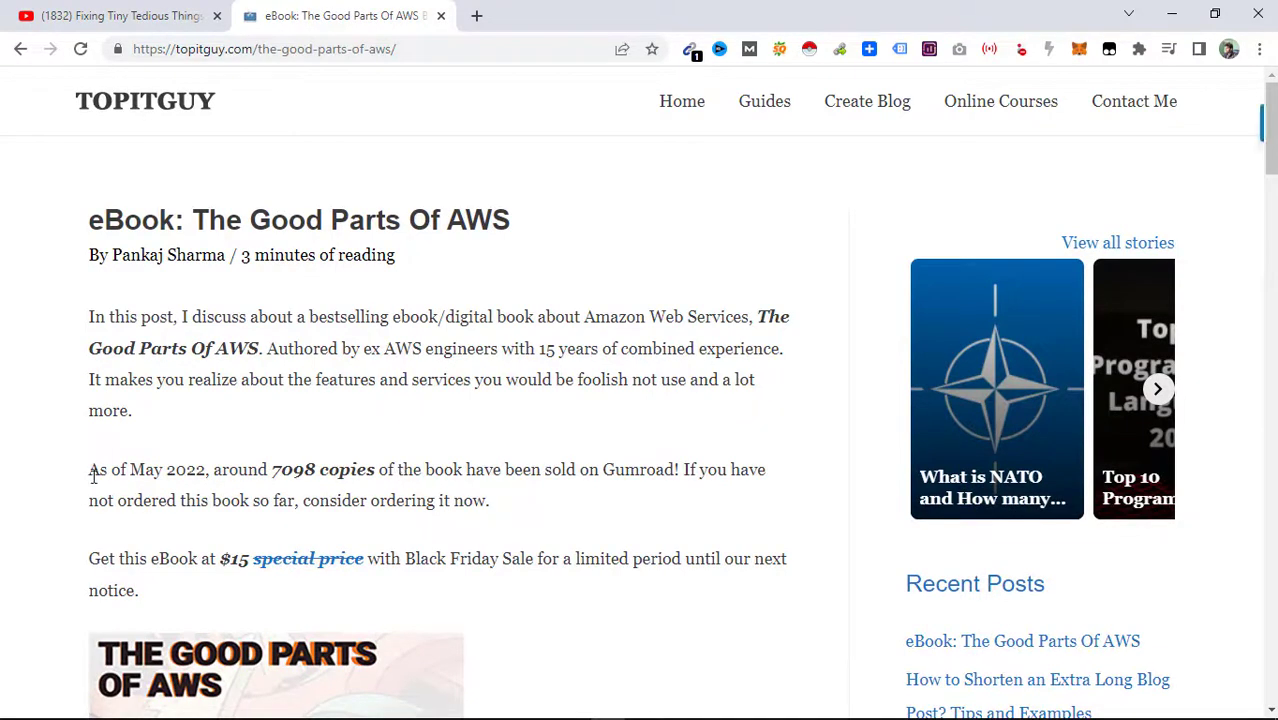
pyautogui.moveTo(90, 469); pyautogui.dragTo(380, 476)
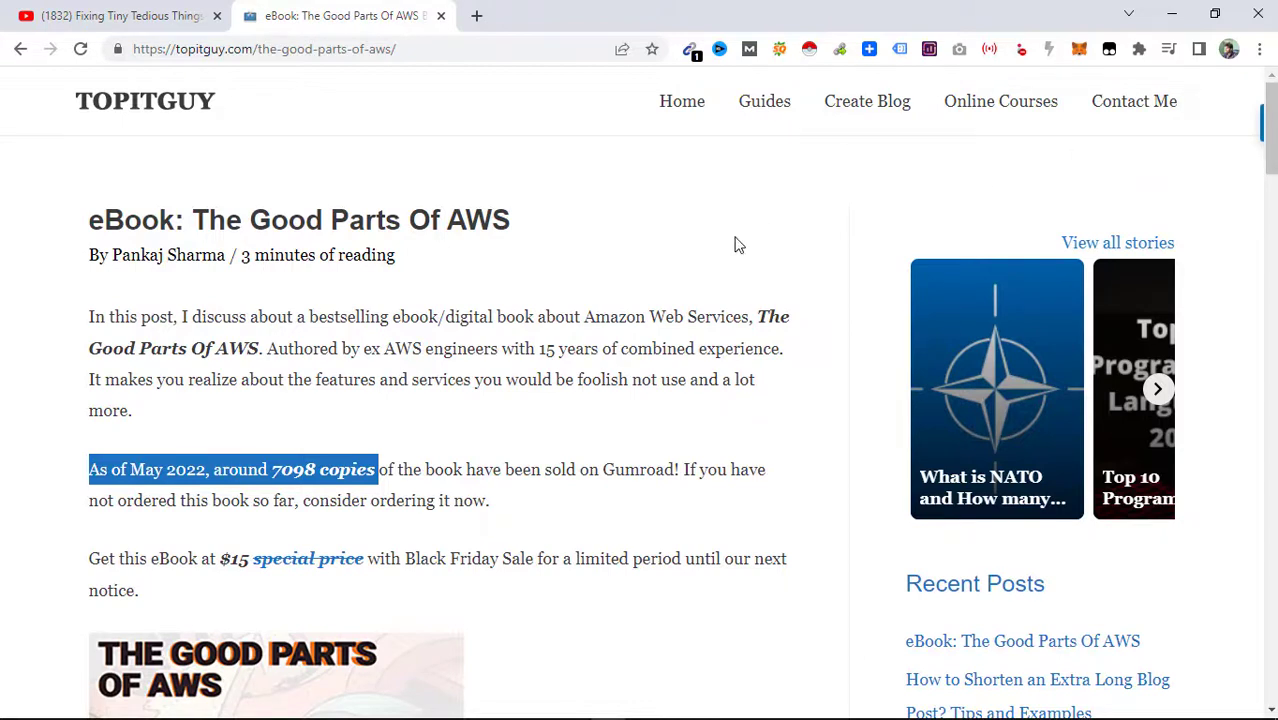
pyautogui.click(677, 255)
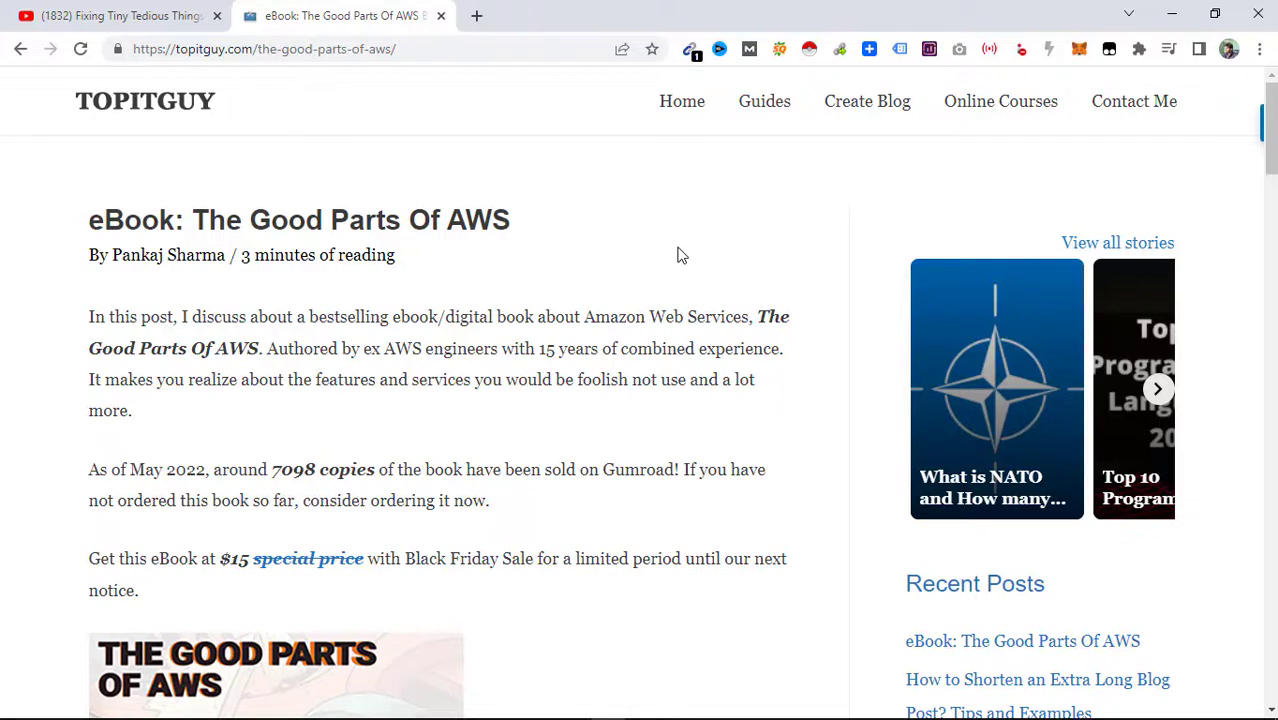
pyautogui.click(477, 13)
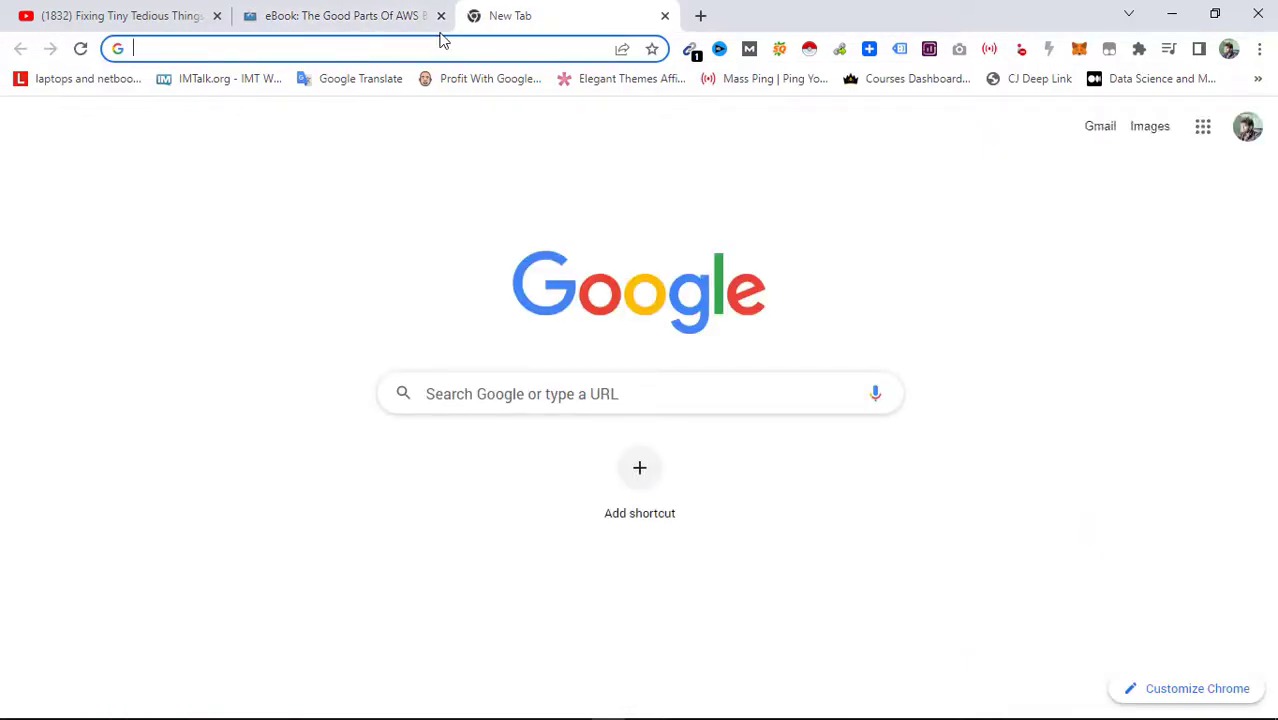
pyautogui.write('https://cdn.ampproject.org/c/s/')
pyautogui.press('Return')
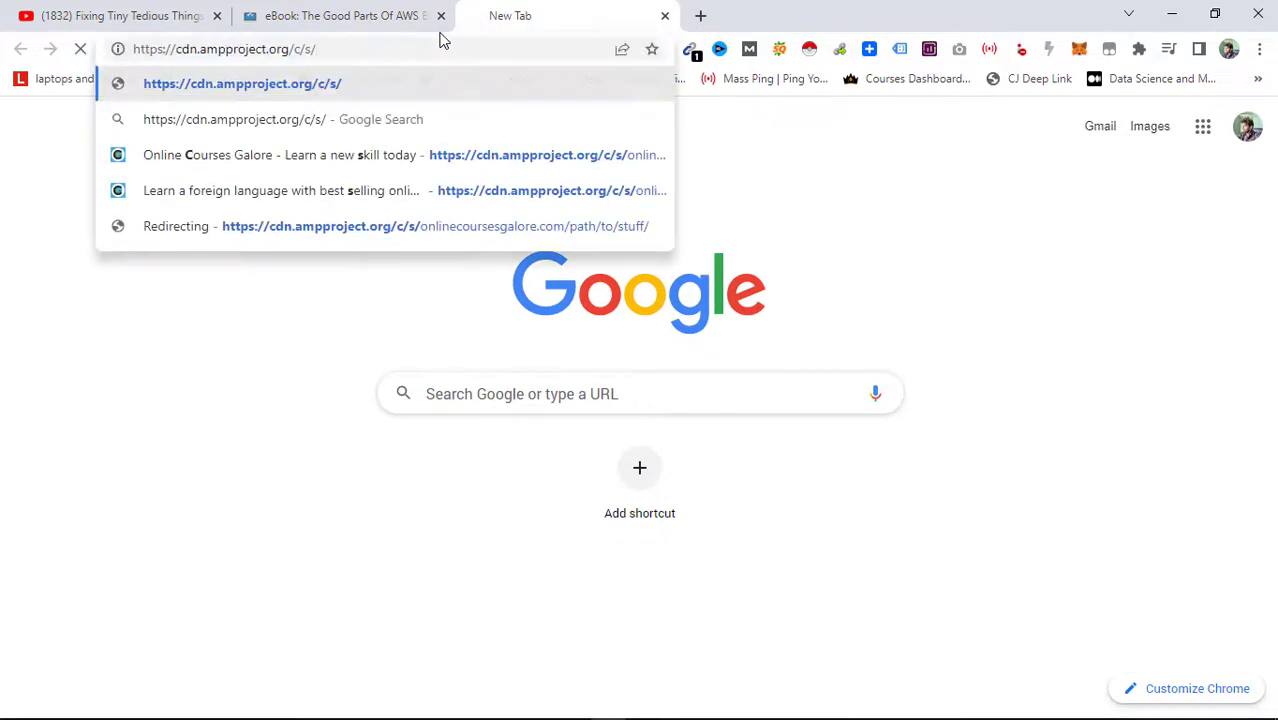
pyautogui.click(400, 49)
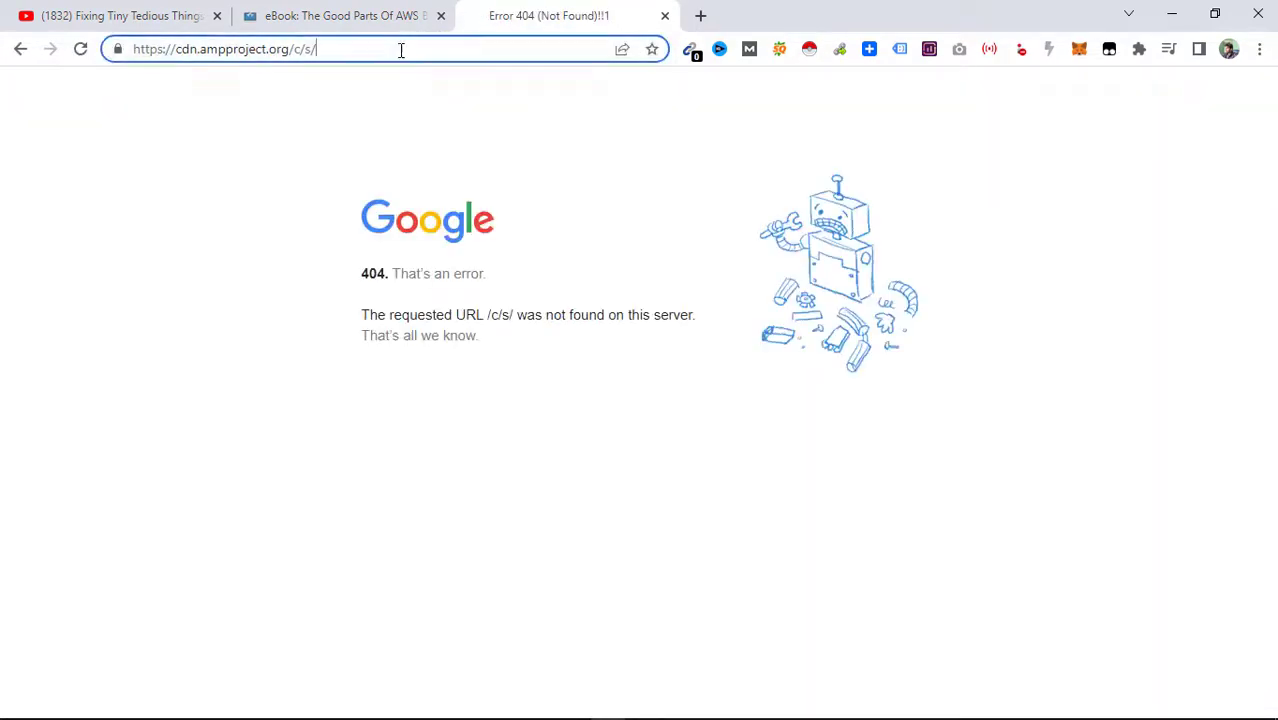
pyautogui.click(400, 49)
# - Load the prefix plus topitguy.com/the-good-parts-of-aws/, then paste that address into another new tab
pyautogui.click(372, 18)
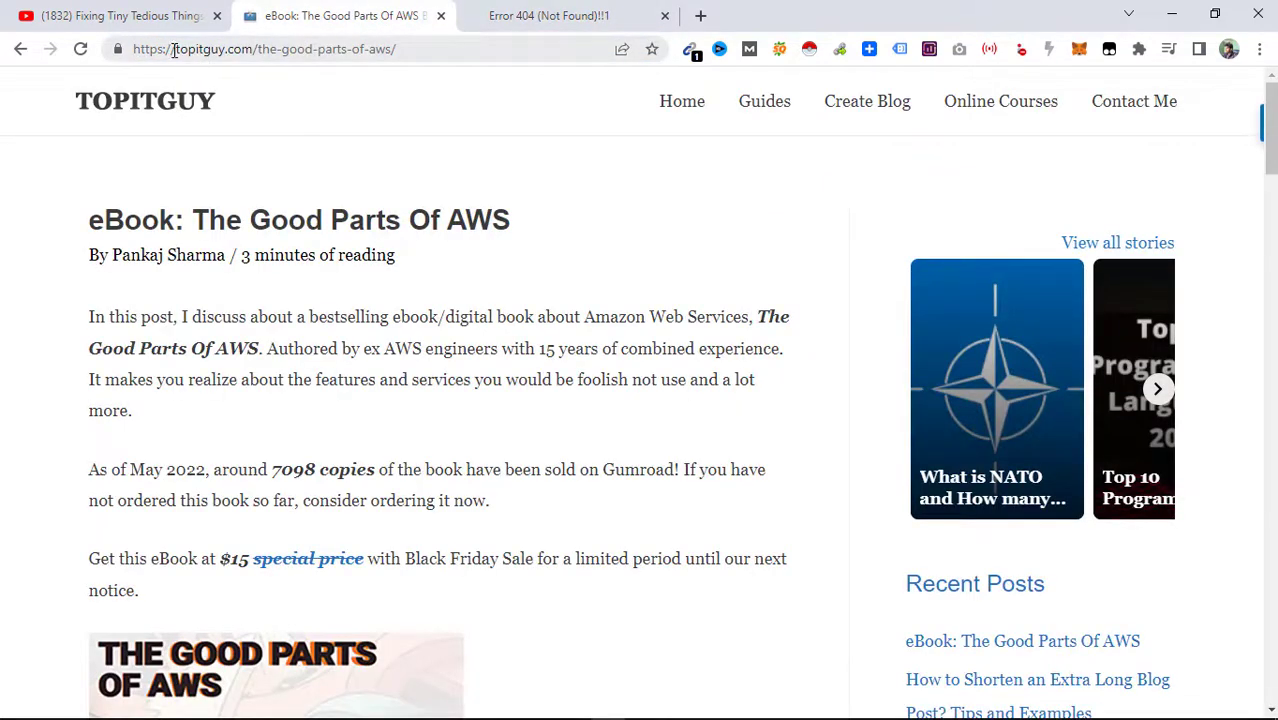
pyautogui.moveTo(174, 49); pyautogui.dragTo(396, 51)
pyautogui.hotkey('ctrl', 'c')
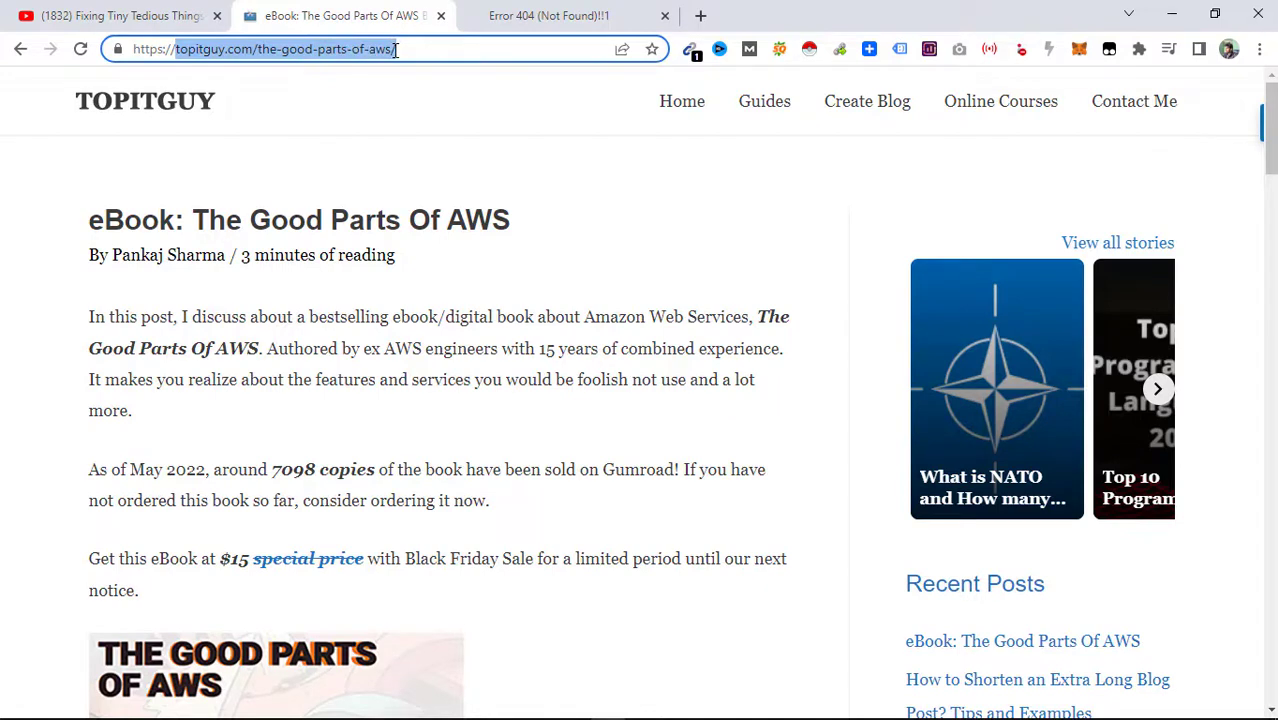
pyautogui.click(533, 10)
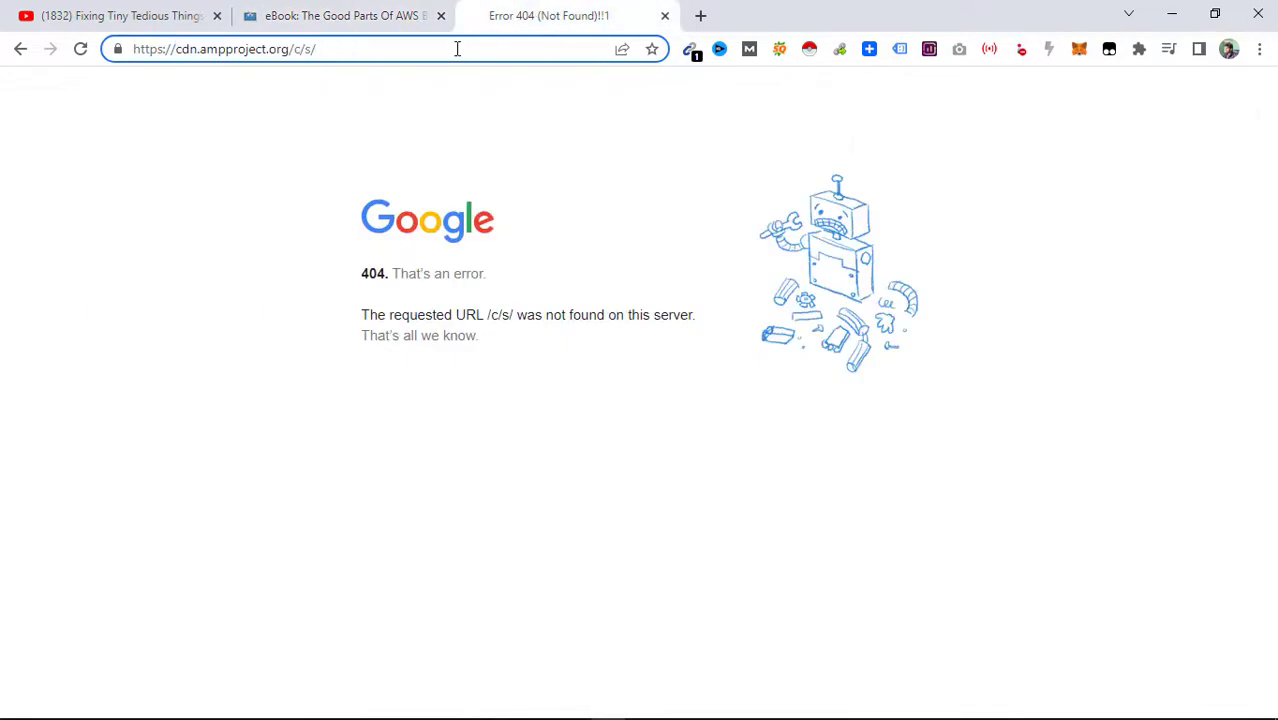
pyautogui.hotkey('ctrl', 'v')
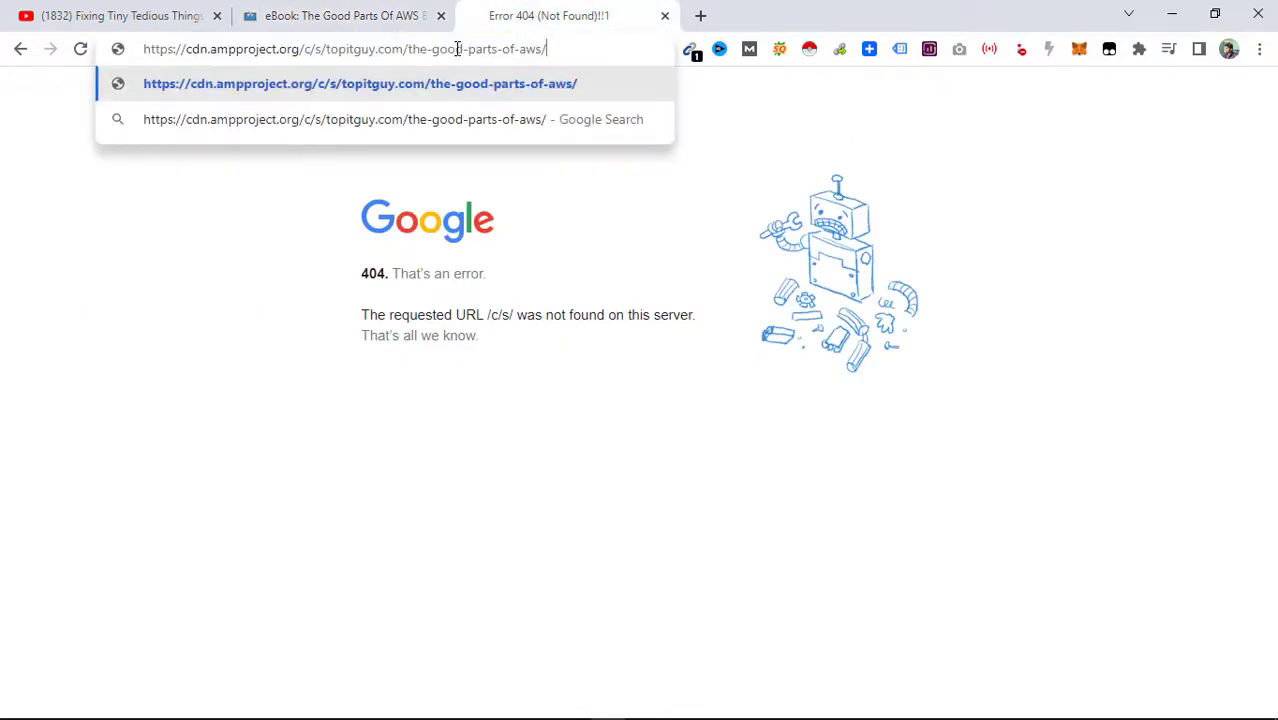
pyautogui.press('Return')
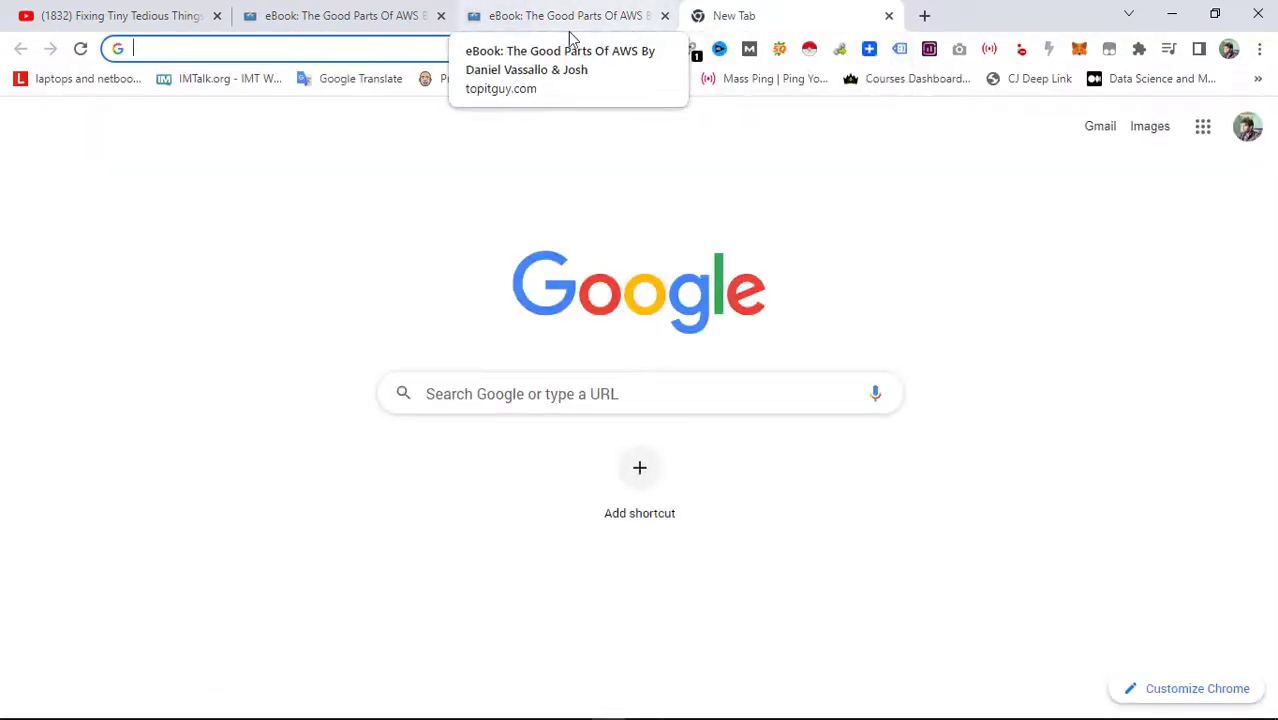
pyautogui.click(364, 58)
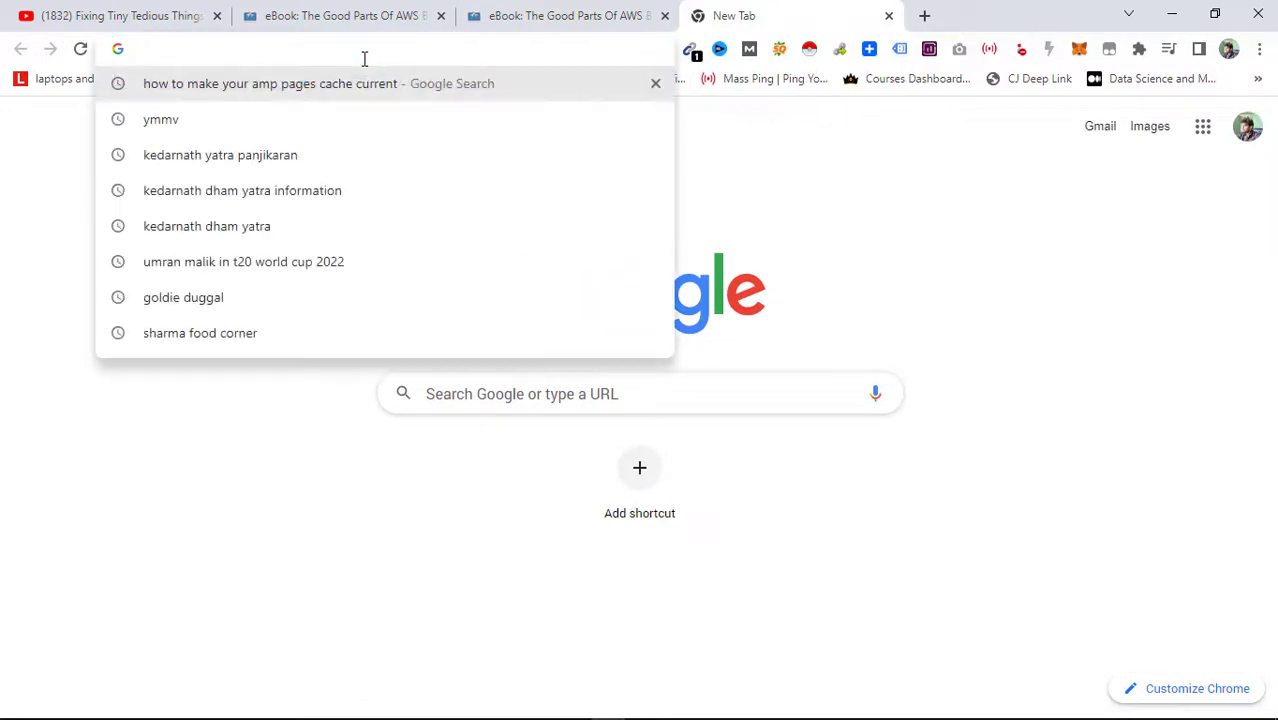
pyautogui.hotkey('ctrl', 'v')
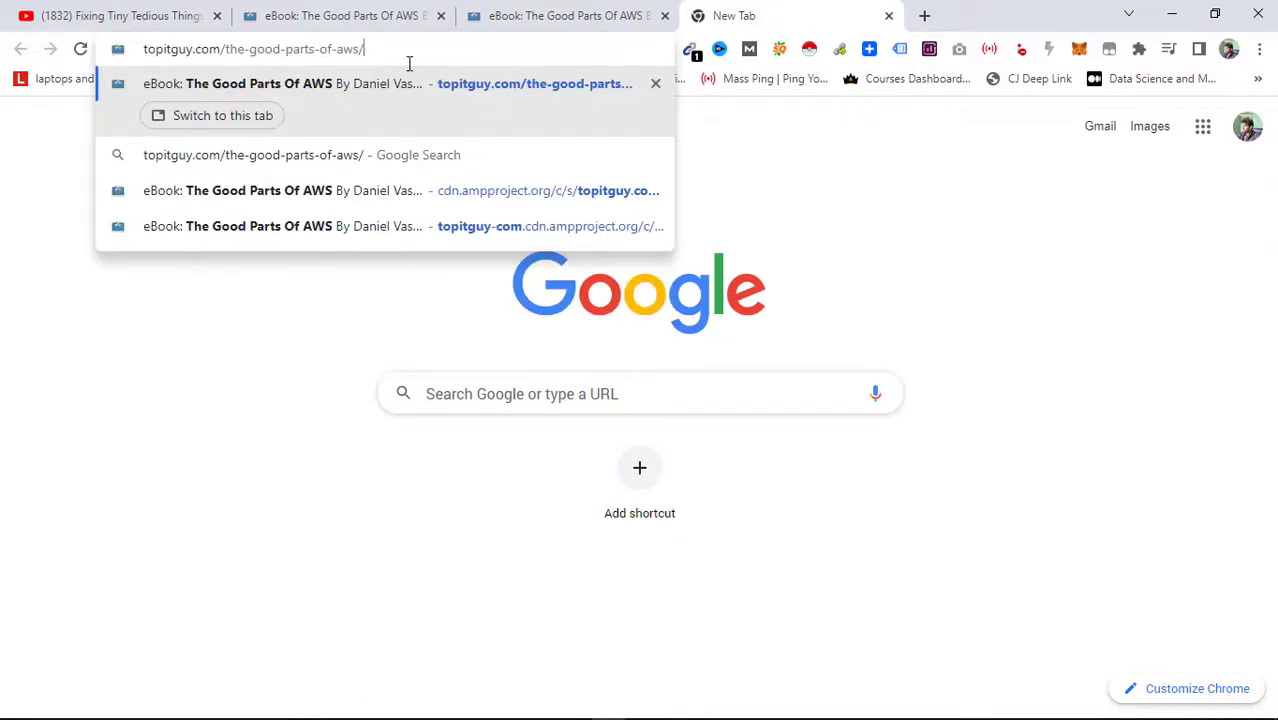
pyautogui.click(1182, 10)
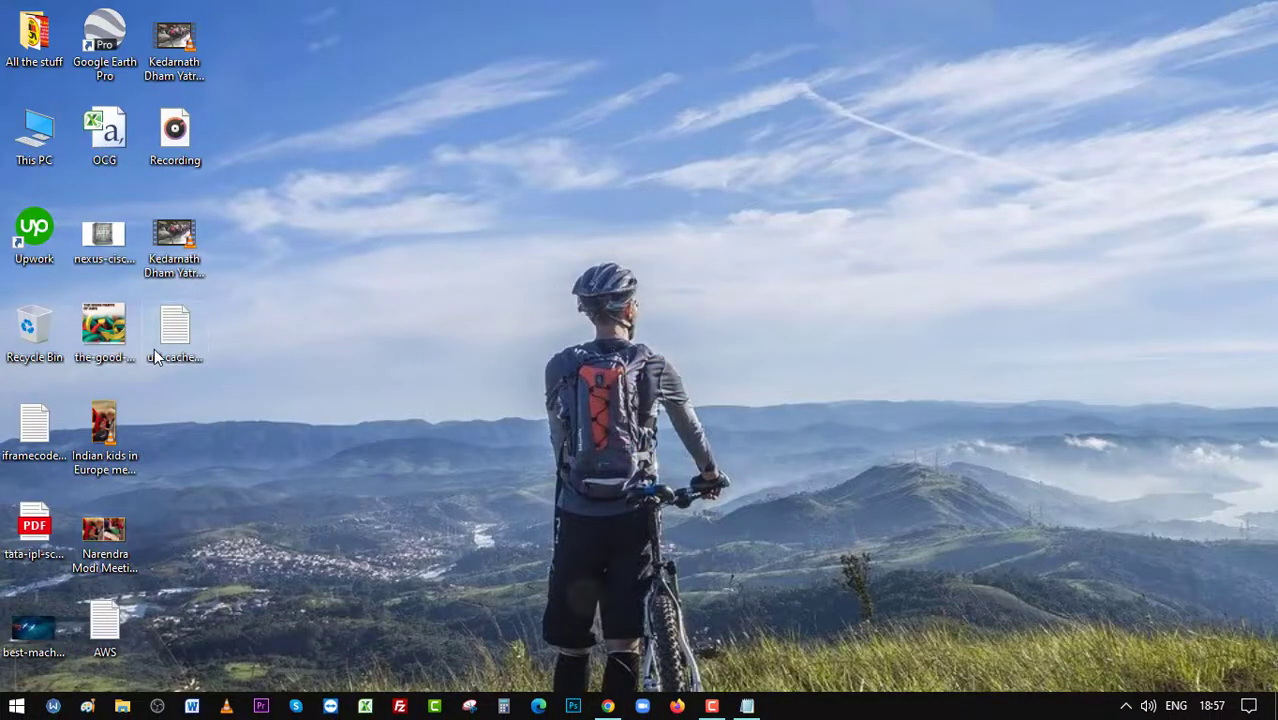
pyautogui.doubleClick(155, 357)
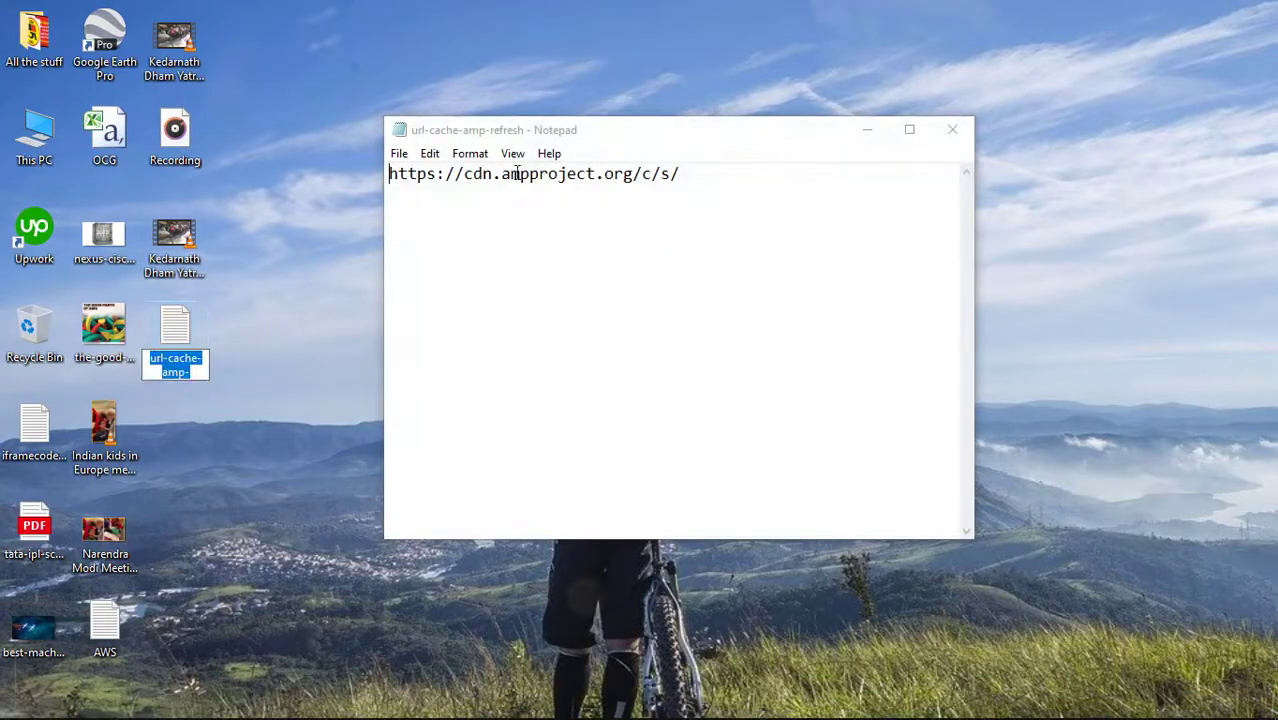
pyautogui.hotkey('ctrl', 'a')
pyautogui.hotkey('ctrl', 'c')
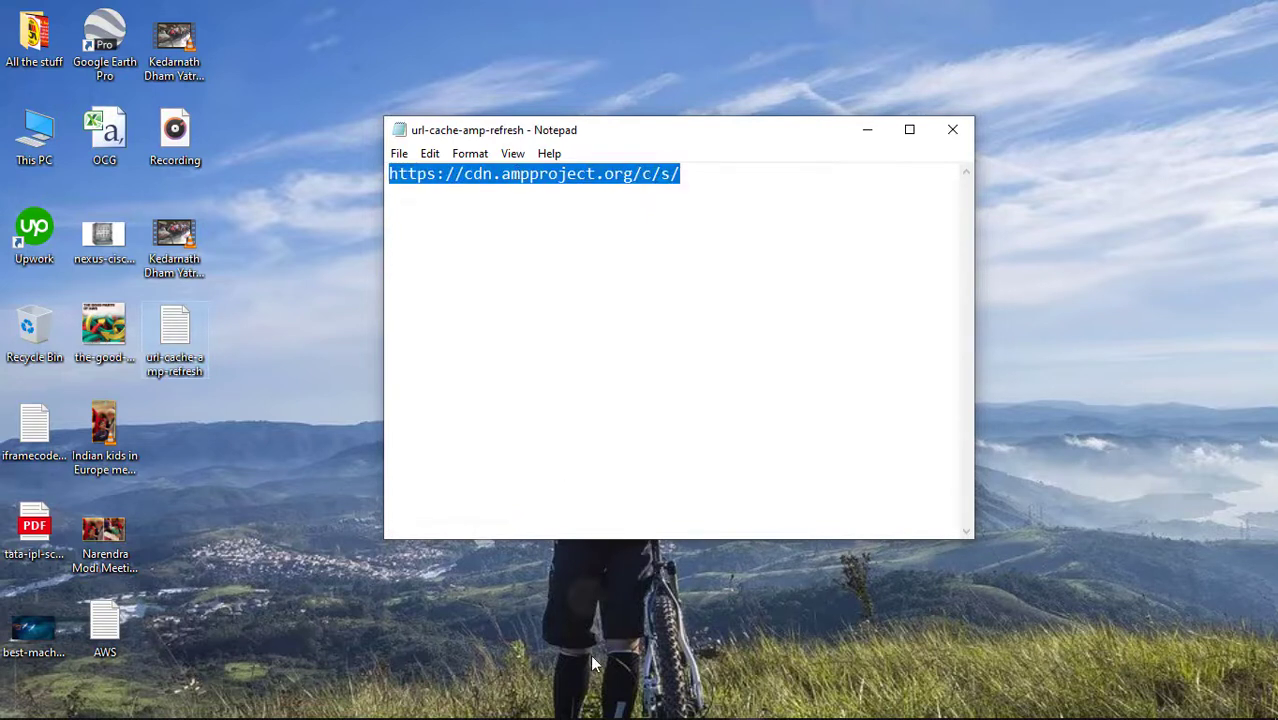
pyautogui.moveTo(600, 712)
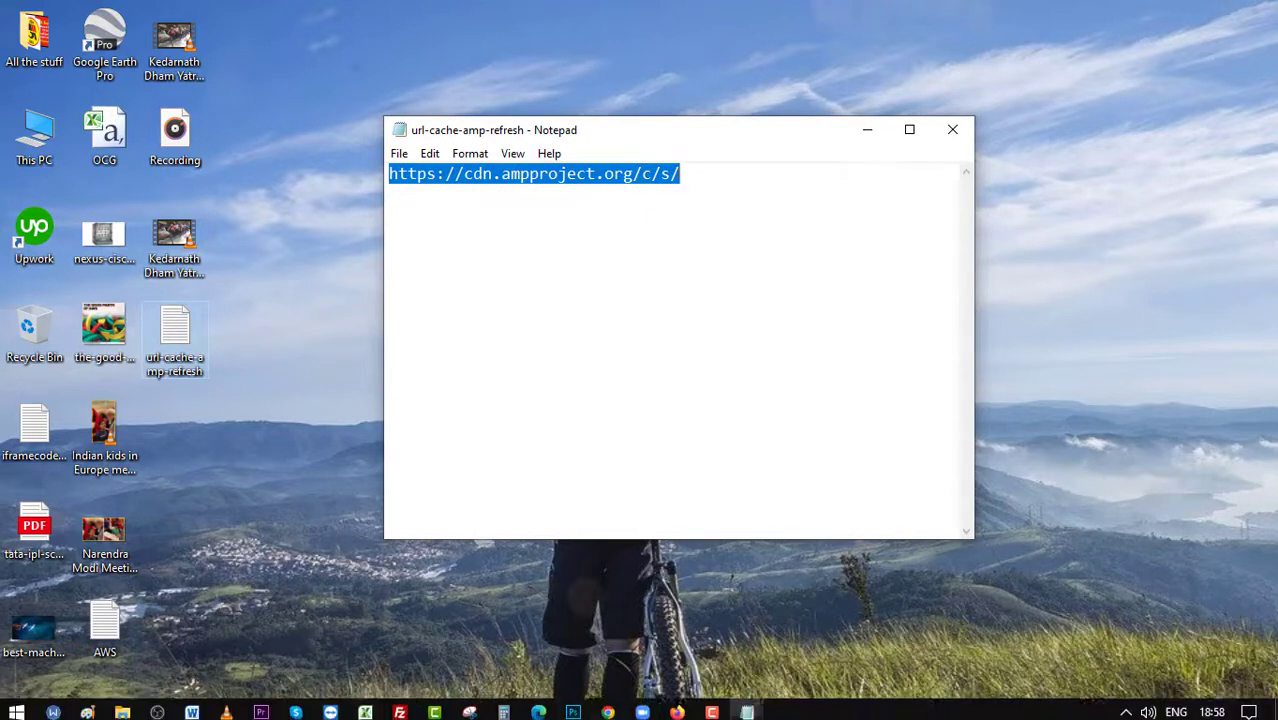
pyautogui.click(605, 706)
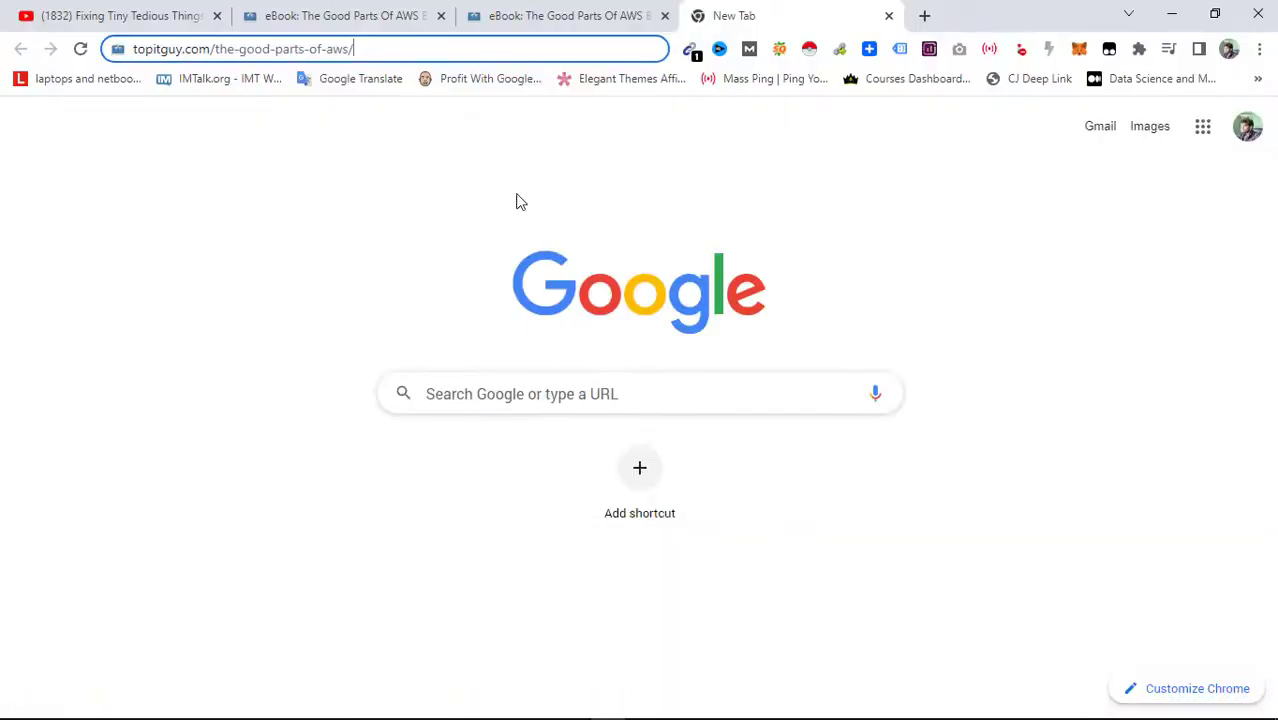
pyautogui.hotkey('ctrl', 'a')
pyautogui.hotkey('ctrl', 'v')
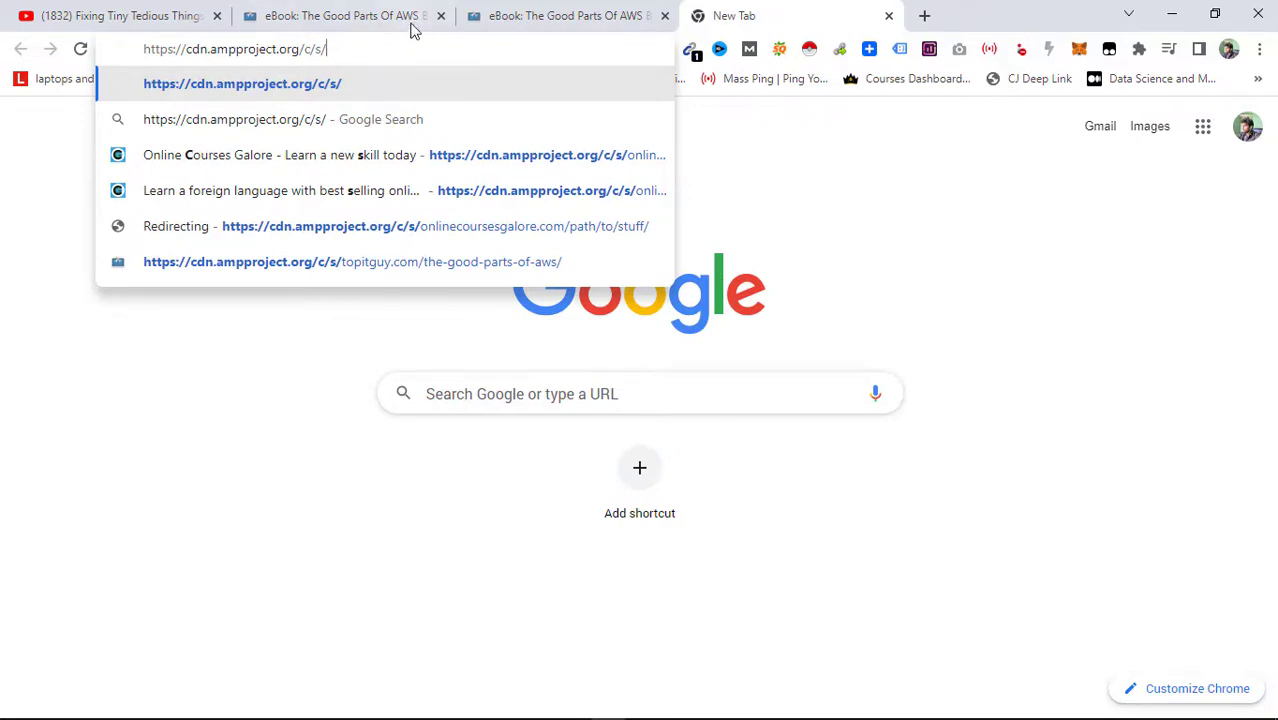
pyautogui.click(508, 12)
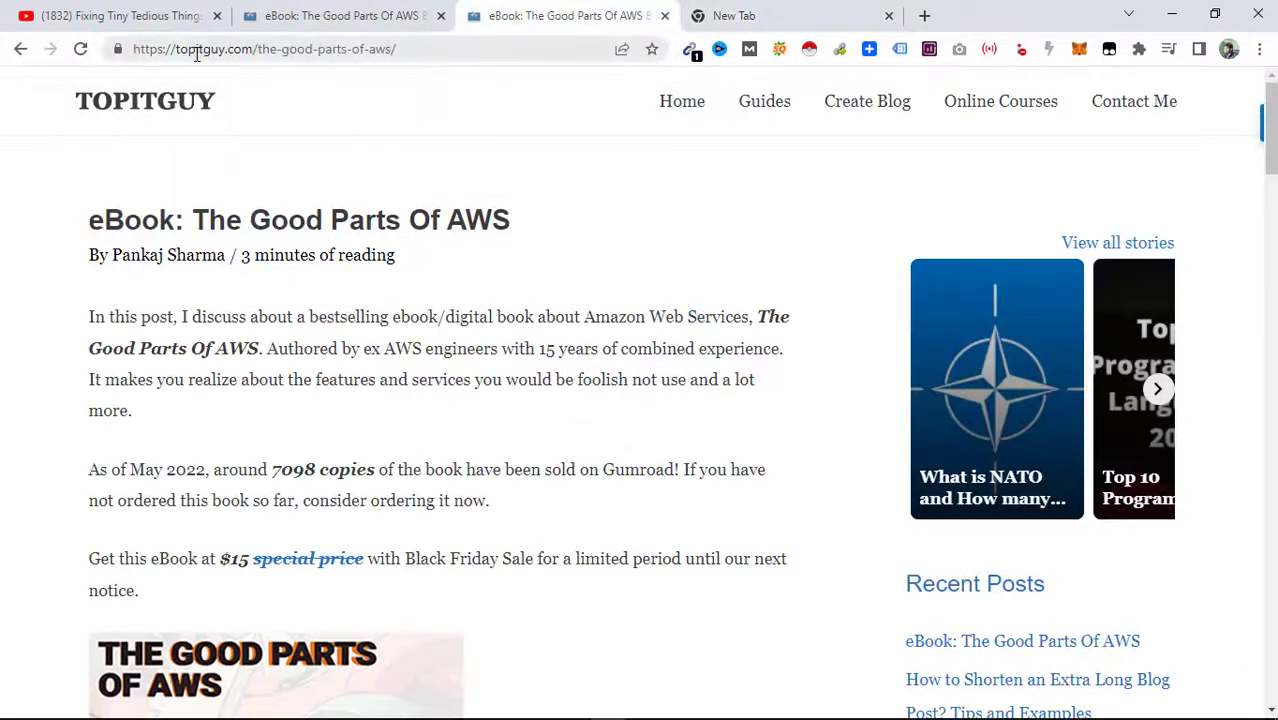
pyautogui.moveTo(174, 48); pyautogui.dragTo(468, 43)
pyautogui.hotkey('ctrl', 'c')
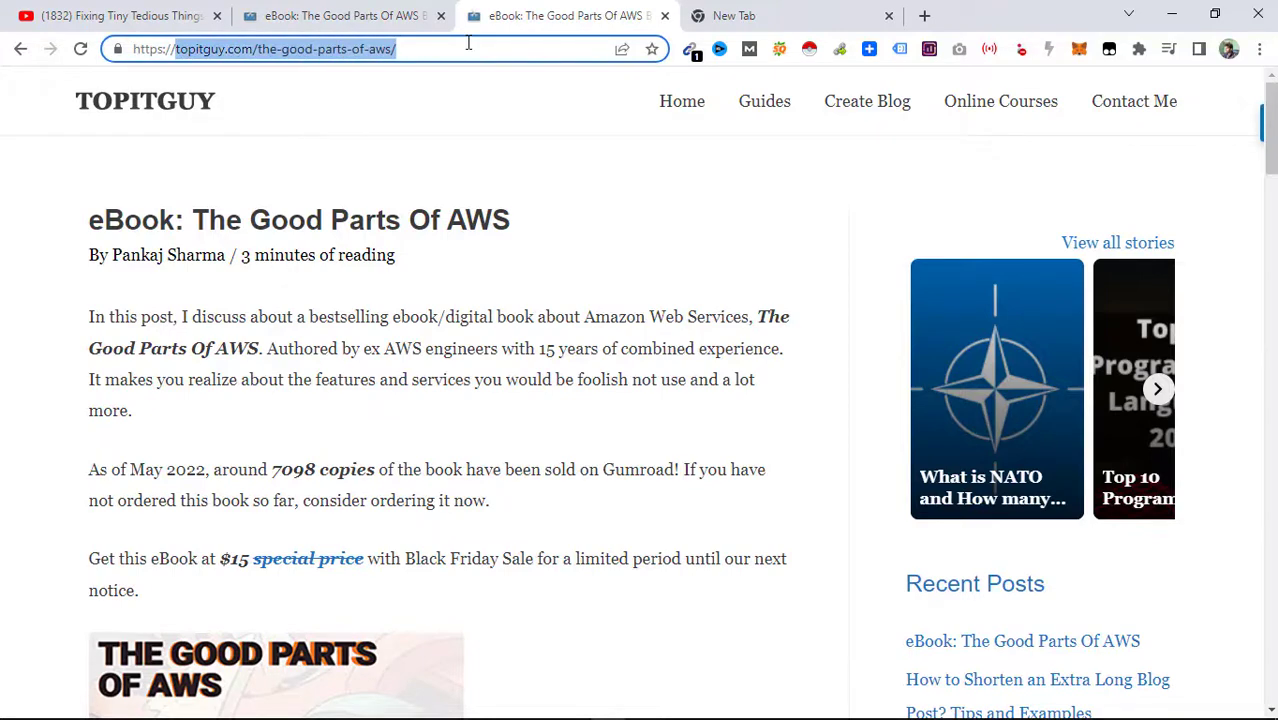
pyautogui.click(750, 12)
pyautogui.hotkey('ctrl', 'v')
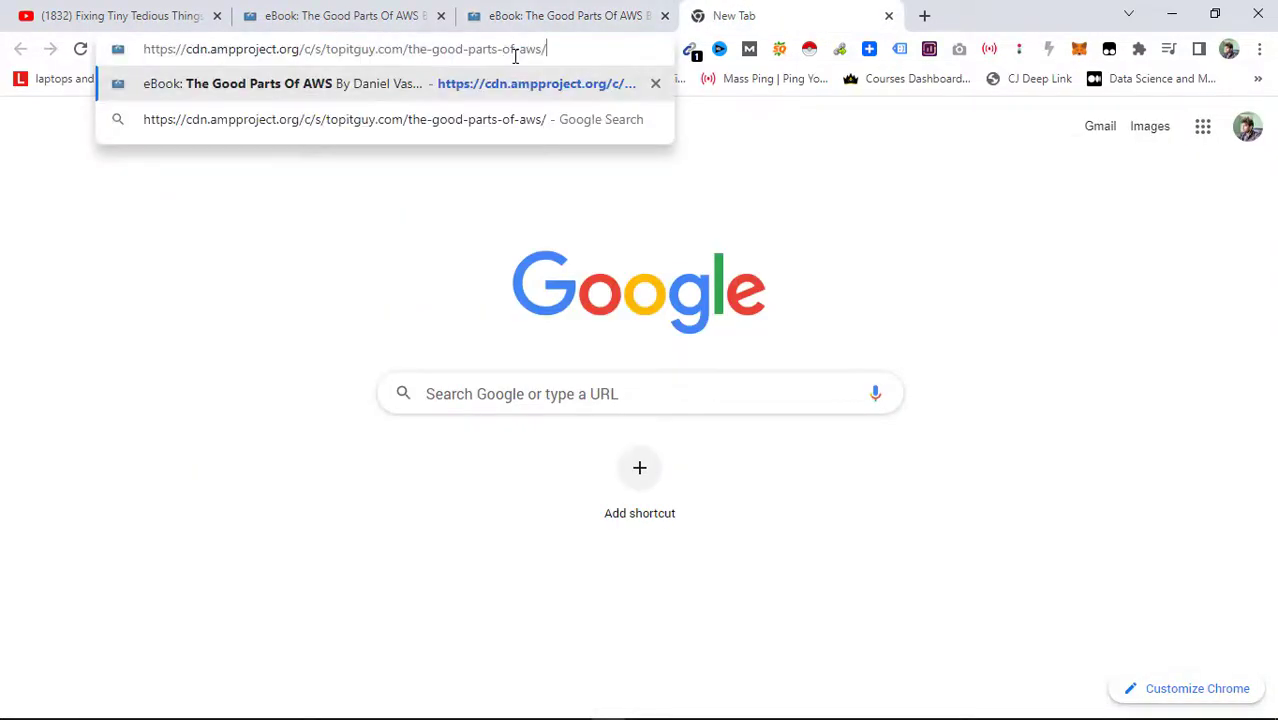
pyautogui.press('Return')
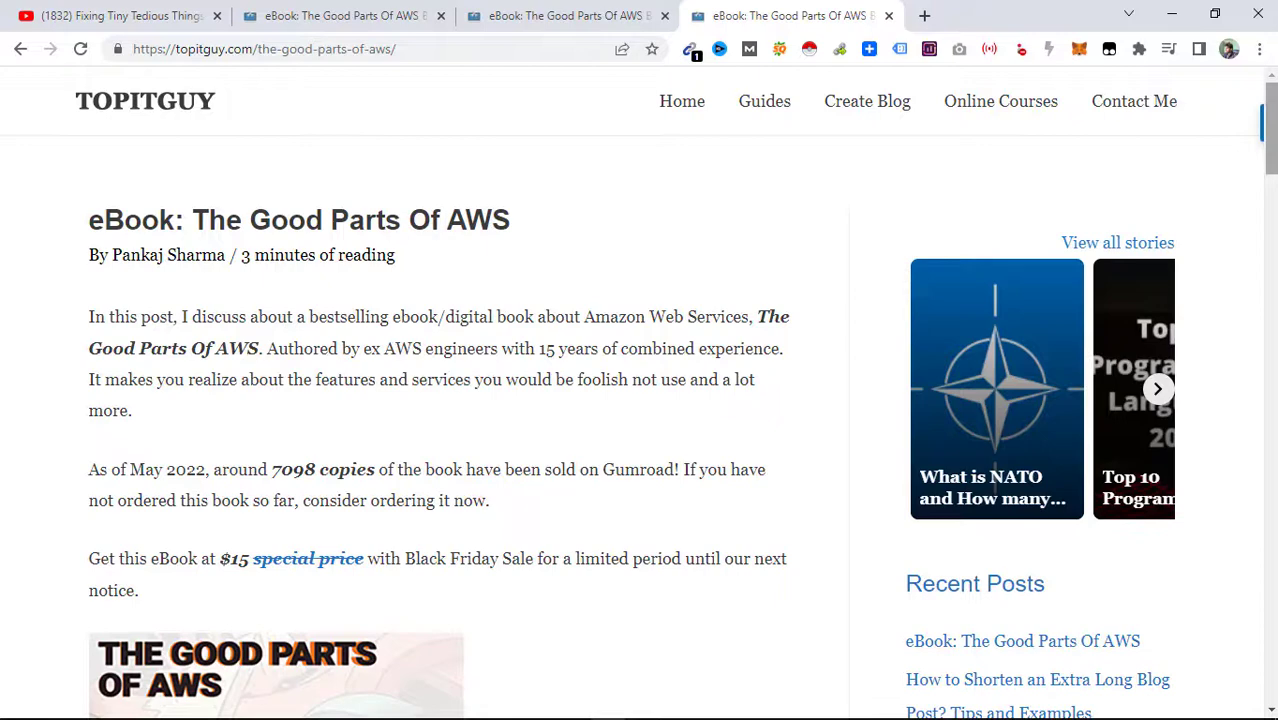
# - Scroll the refreshed article to the 'Who should take this AWS eBook?' section and back up
pyautogui.moveTo(1272, 139); pyautogui.dragTo(1272, 222)
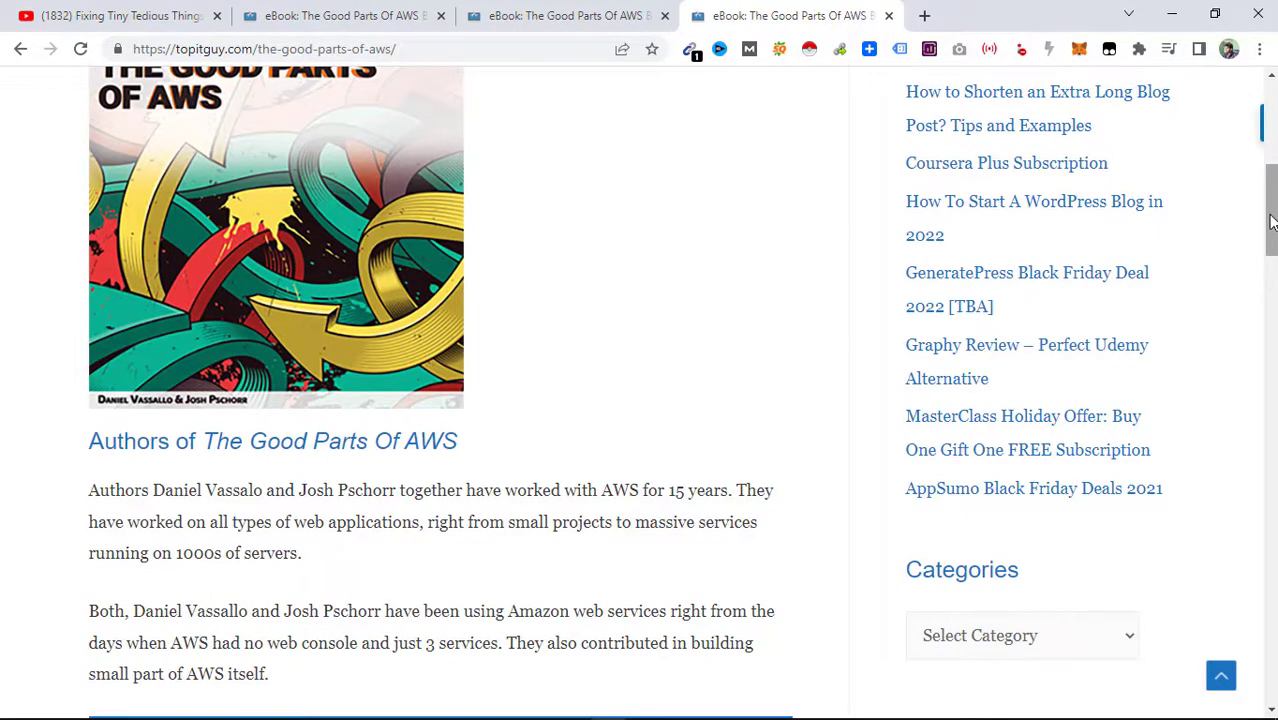
pyautogui.moveTo(1272, 222); pyautogui.dragTo(1270, 142)
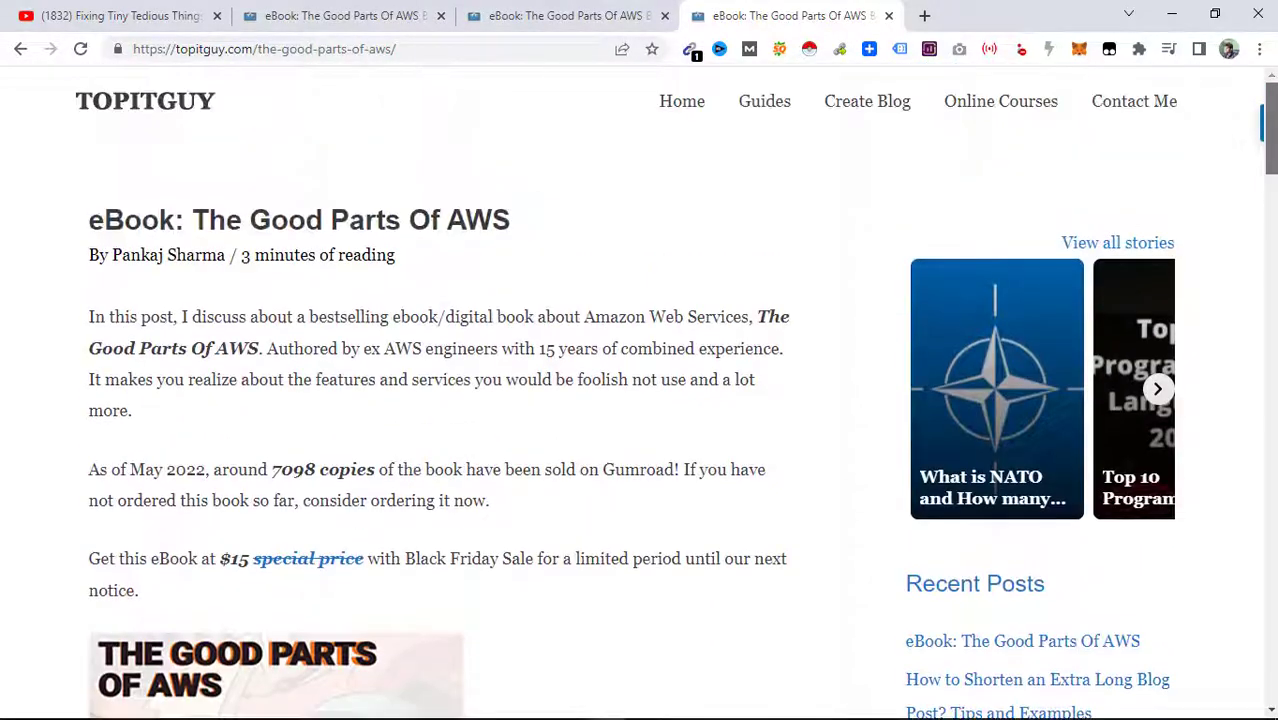